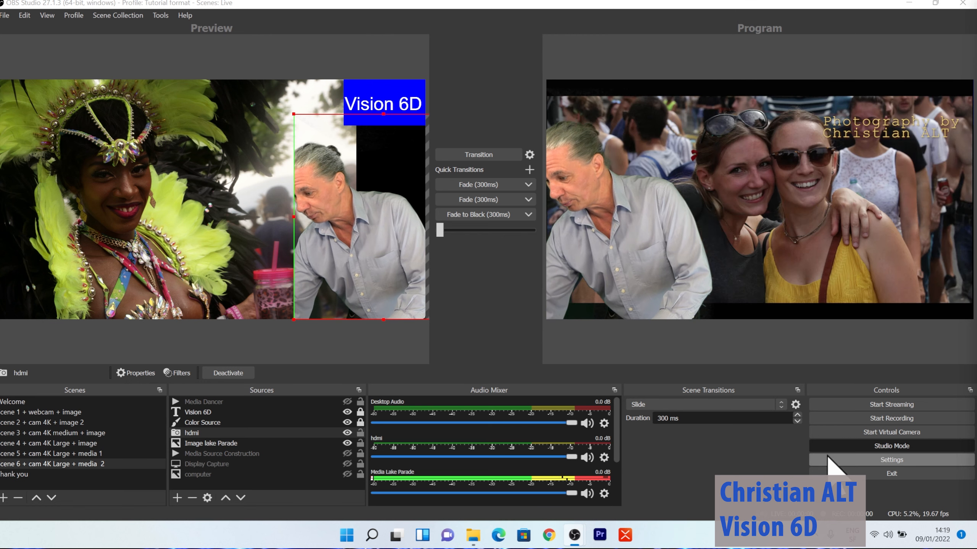
Transition the previewed Scene 6 to the program output, and enable Studio Mode from the single-view layout.
{"action": "left_click", "coordinate": [497, 156]}
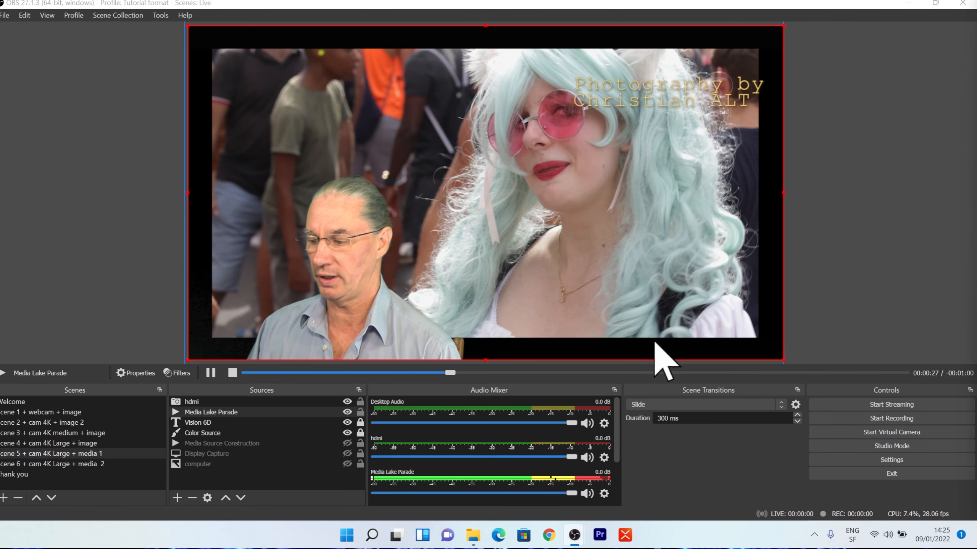
{"action": "left_click", "coordinate": [869, 444]}
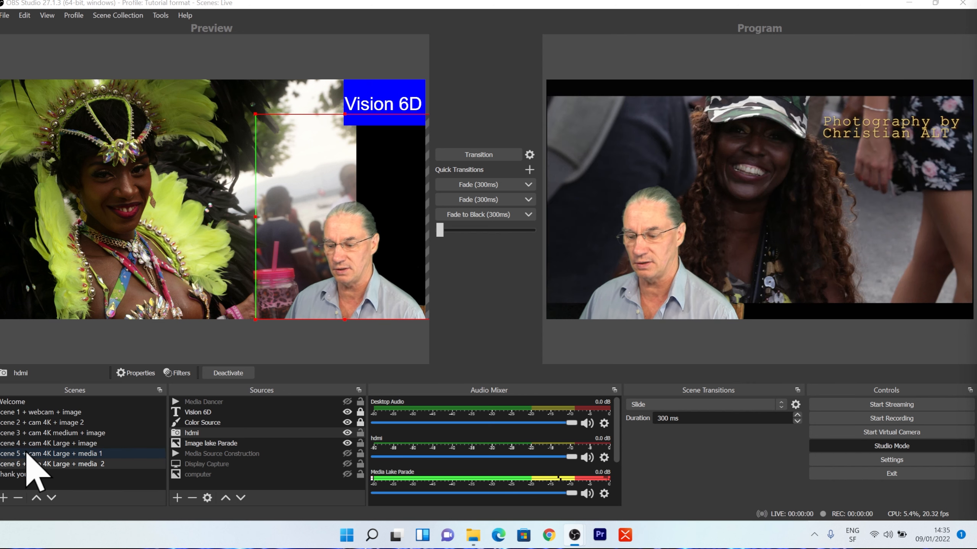
Move the hdmi camera source across Scene 6's preview and back to the lower-right corner, and transition the scene to program.
{"action": "left_click_drag", "start_coordinate": [368, 280], "coordinate": [116, 281]}
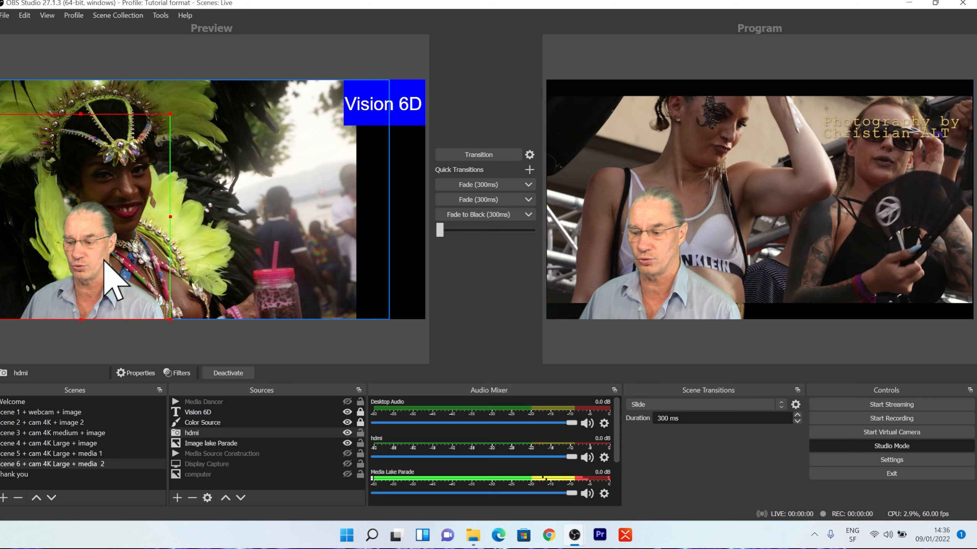
{"action": "left_click_drag", "start_coordinate": [107, 270], "coordinate": [365, 258]}
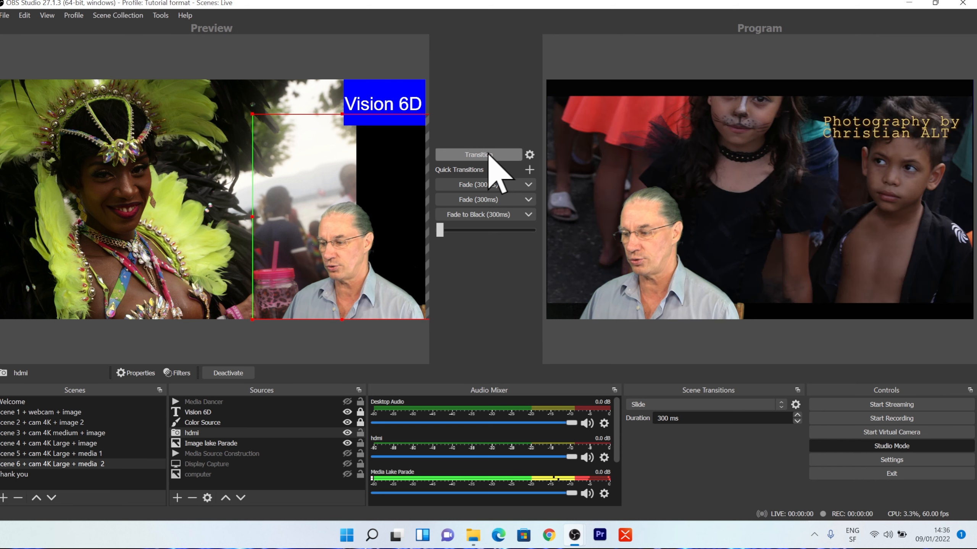
{"action": "left_click", "coordinate": [479, 154]}
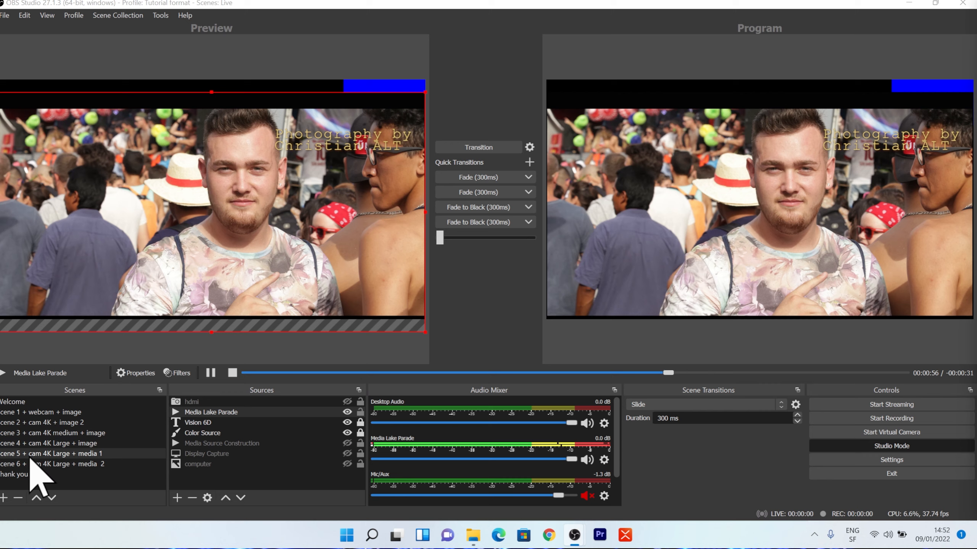
Duplicate Scene 5 as "Scene 7 + cam 4K Large + media 3" and place the copy above the Thank you scene.
{"action": "left_click", "coordinate": [35, 454]}
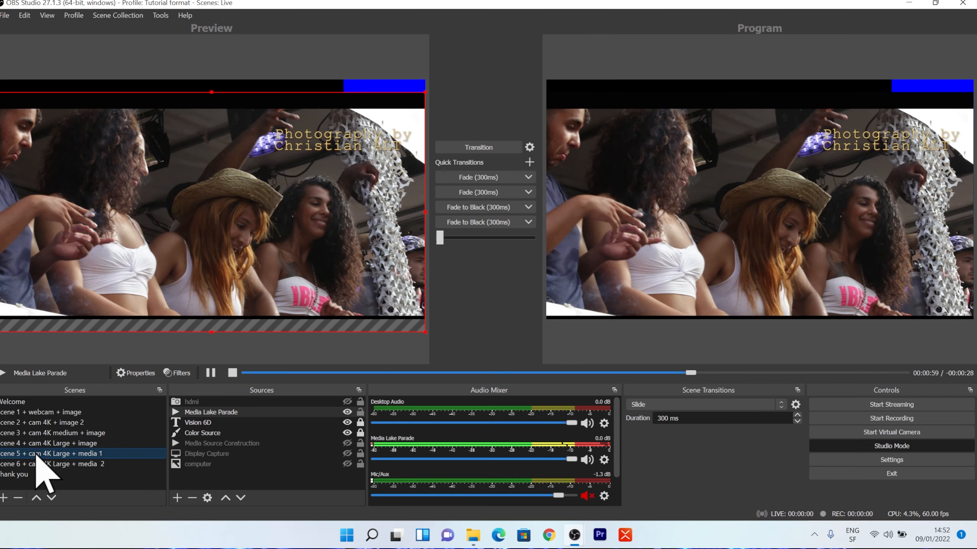
{"action": "right_click", "coordinate": [36, 457]}
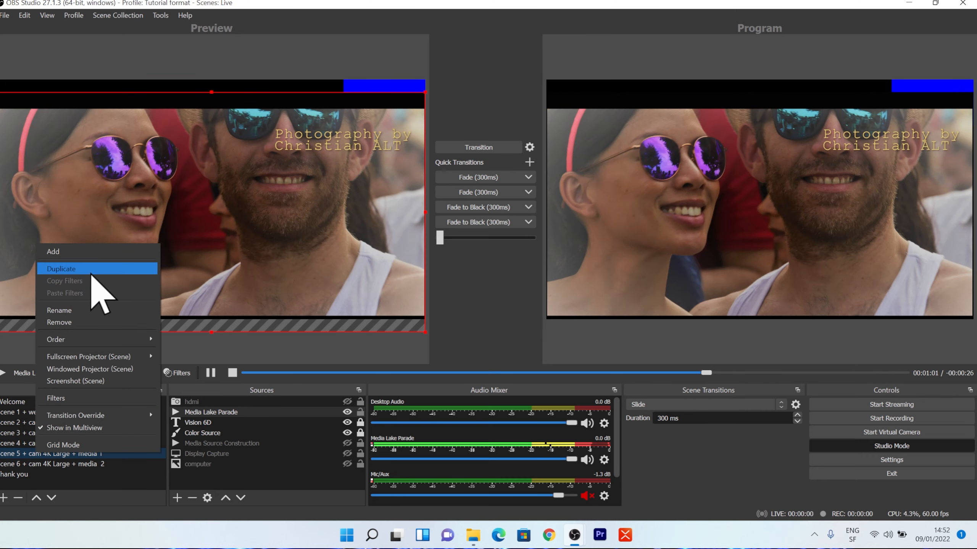
{"action": "left_click", "coordinate": [96, 269]}
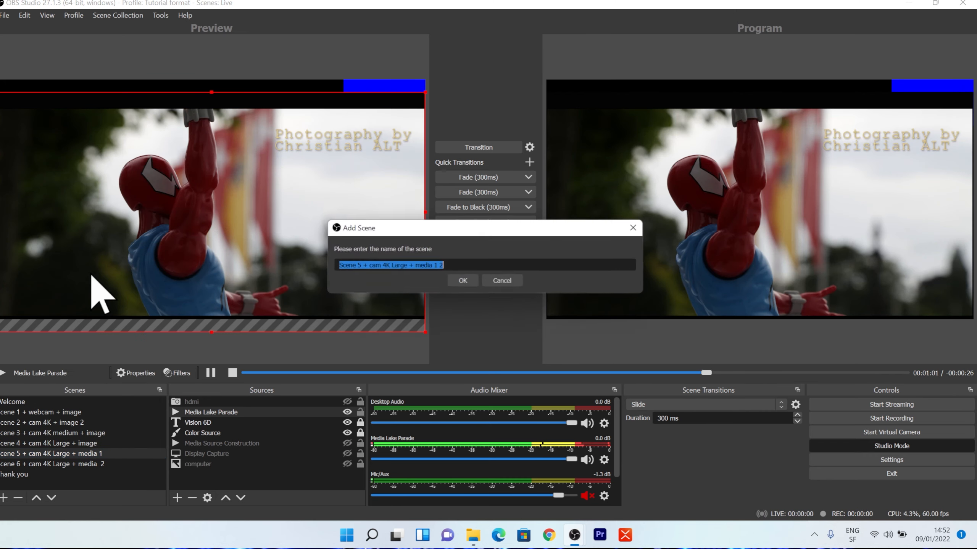
{"action": "left_click", "coordinate": [363, 269]}
{"action": "key", "text": "BackSpace"}
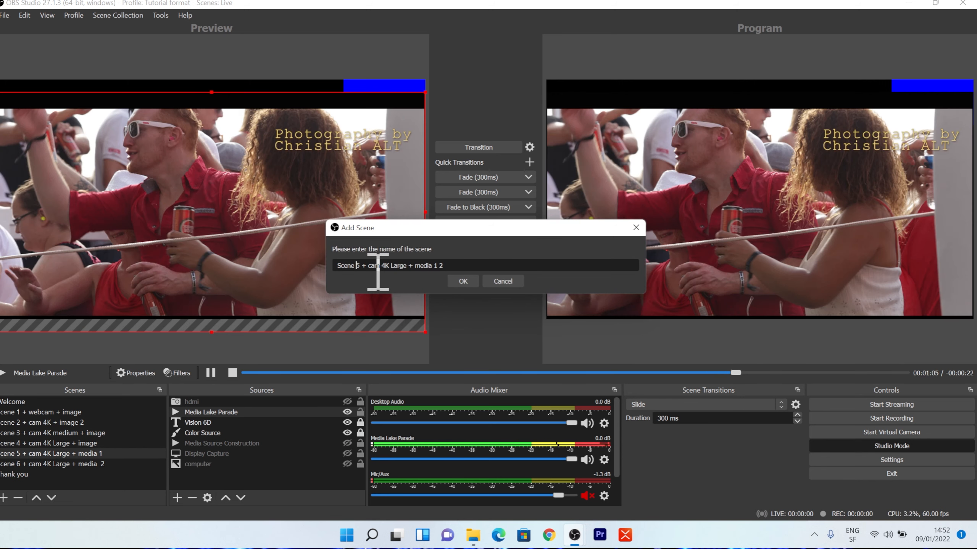
{"action": "type", "text": "7"}
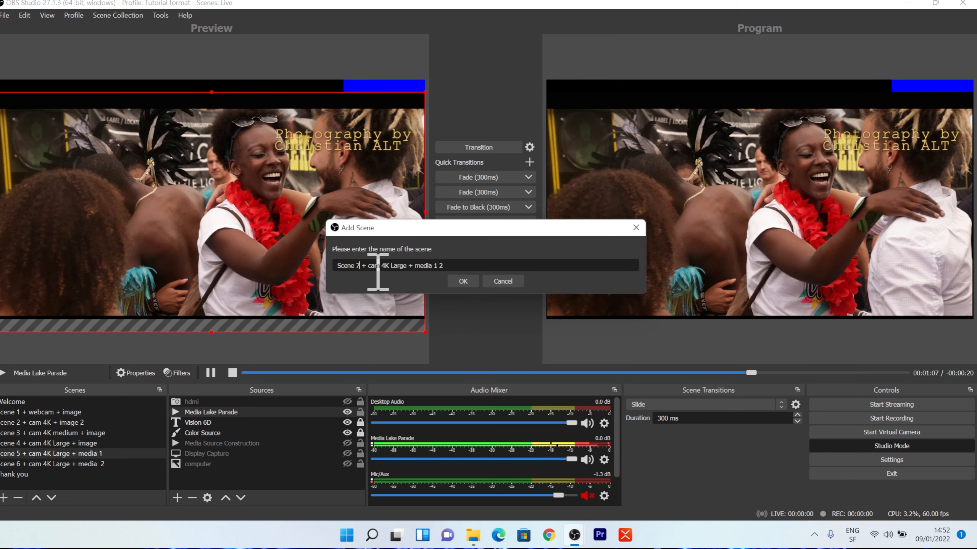
{"action": "left_click", "coordinate": [450, 265]}
{"action": "key", "text": "BackSpace"}
{"action": "key", "text": "BackSpace"}
{"action": "key", "text": "BackSpace"}
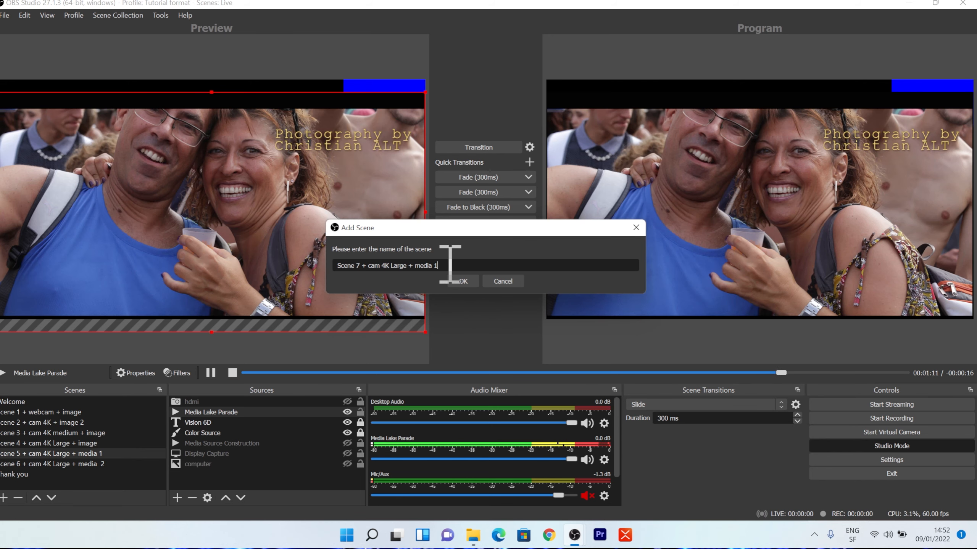
{"action": "type", "text": "3"}
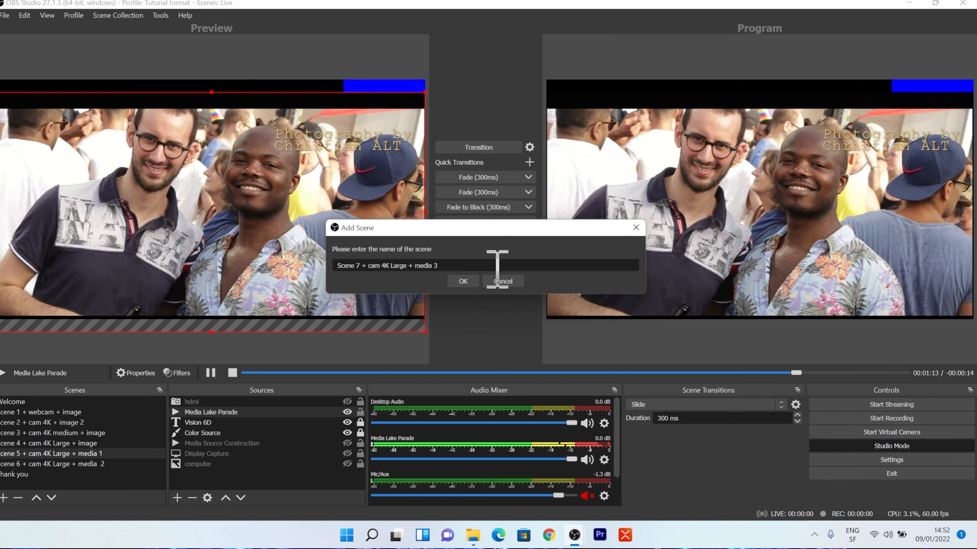
{"action": "left_click", "coordinate": [476, 283]}
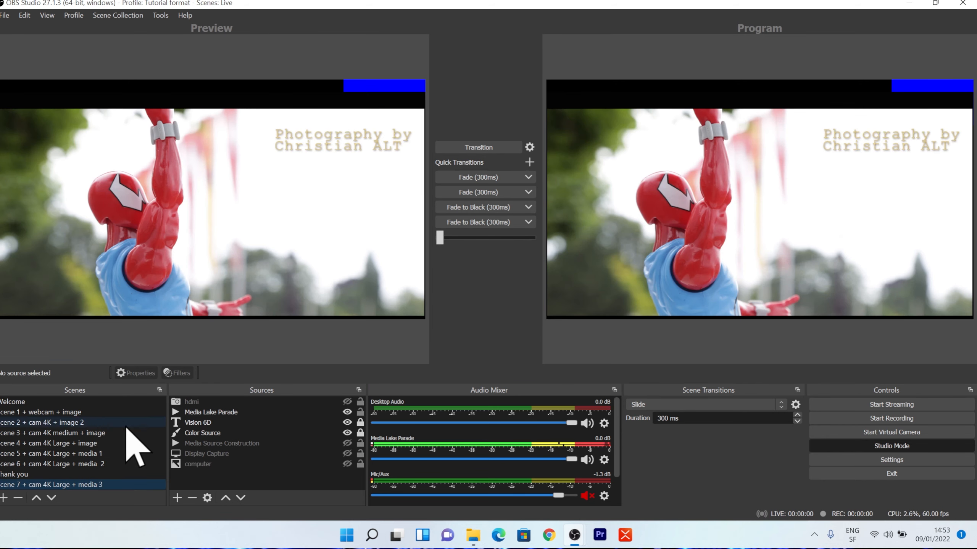
{"action": "left_click_drag", "start_coordinate": [63, 484], "coordinate": [62, 470]}
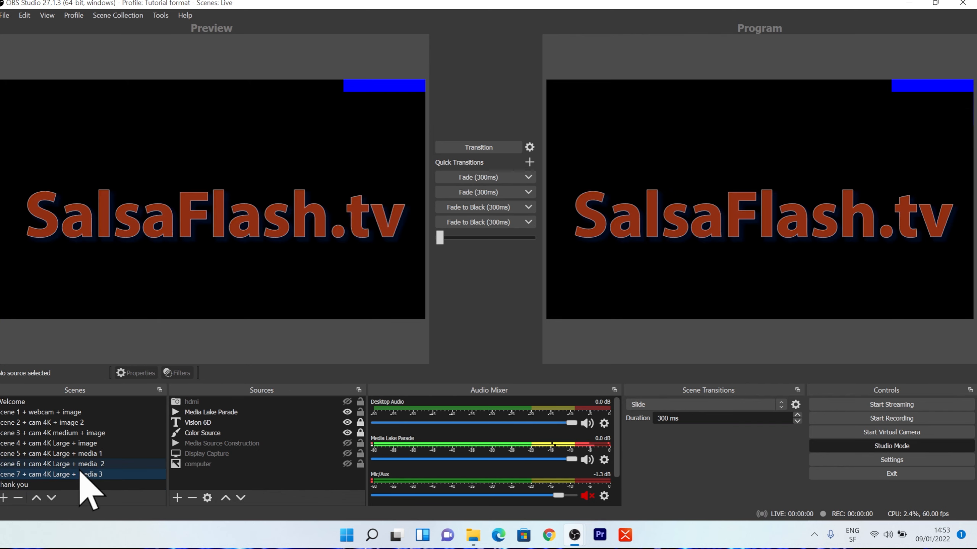
Add the existing Media Dancer media source to Scene 7 and hide the Media Lake Parade source.
{"action": "left_click", "coordinate": [178, 498]}
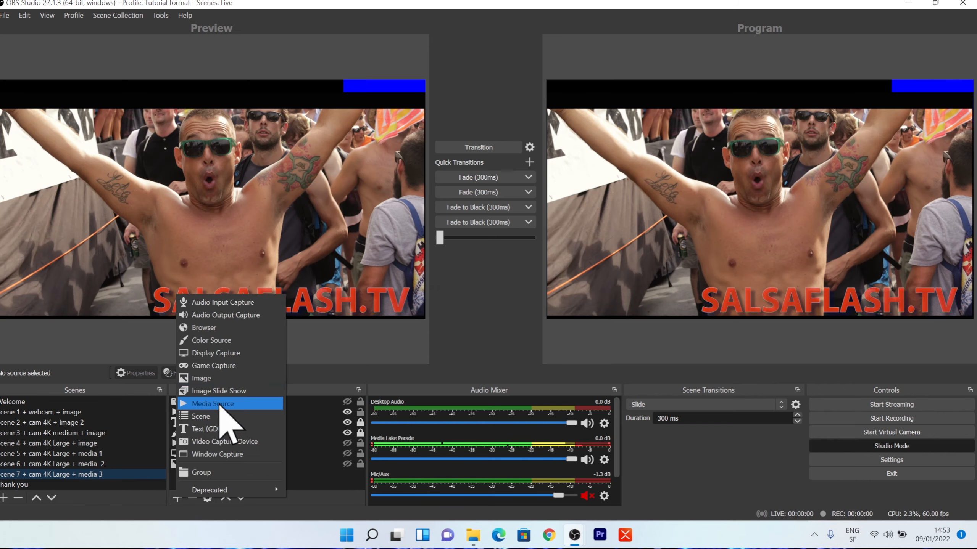
{"action": "left_click", "coordinate": [217, 404]}
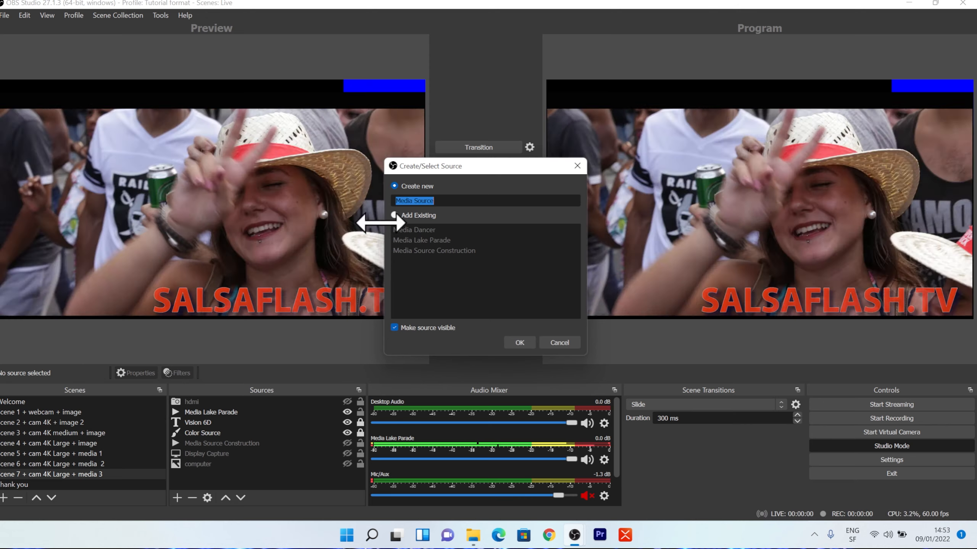
{"action": "left_click", "coordinate": [402, 230]}
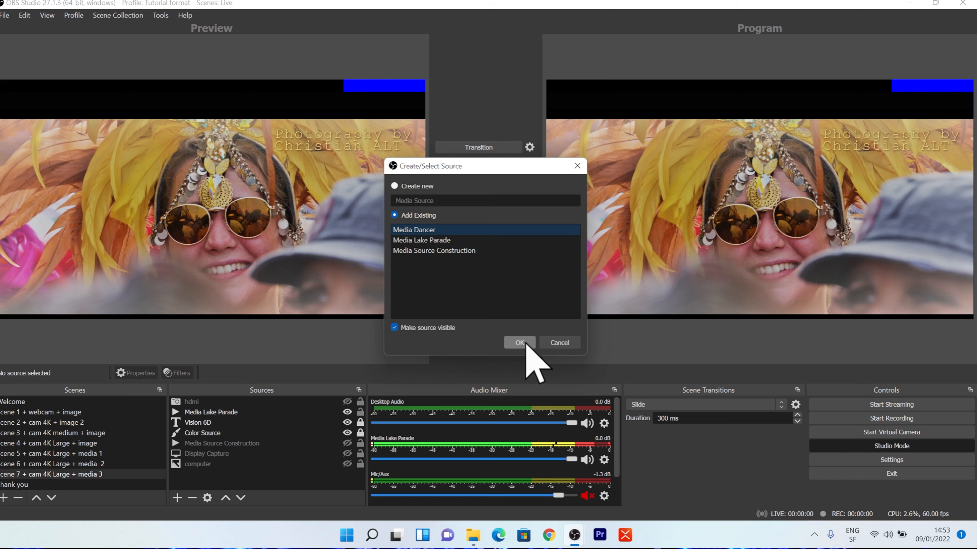
{"action": "left_click", "coordinate": [520, 343]}
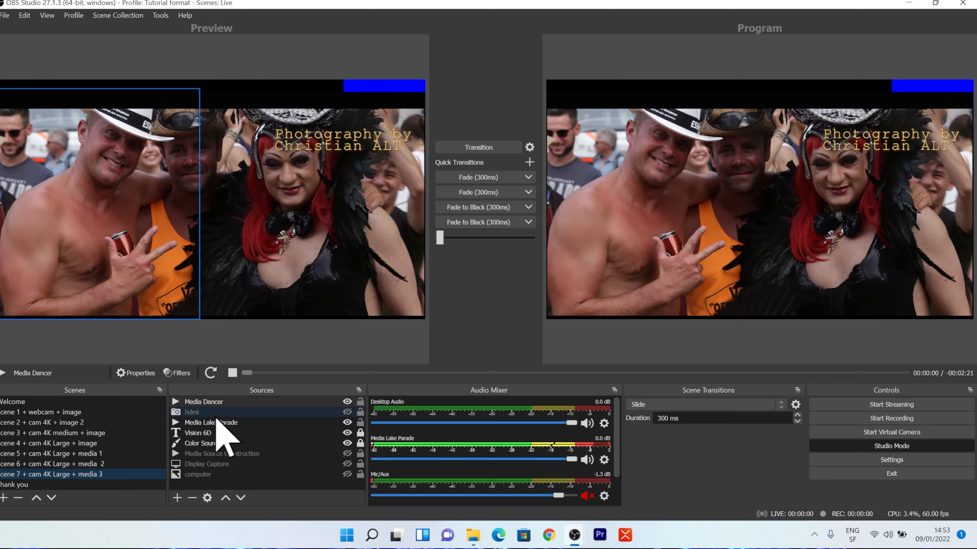
{"action": "left_click", "coordinate": [223, 422]}
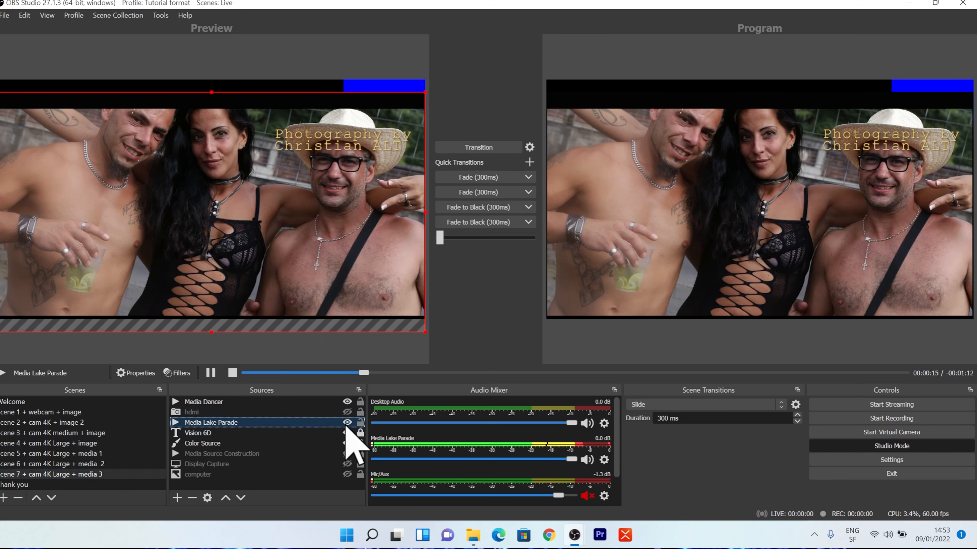
{"action": "left_click", "coordinate": [347, 422]}
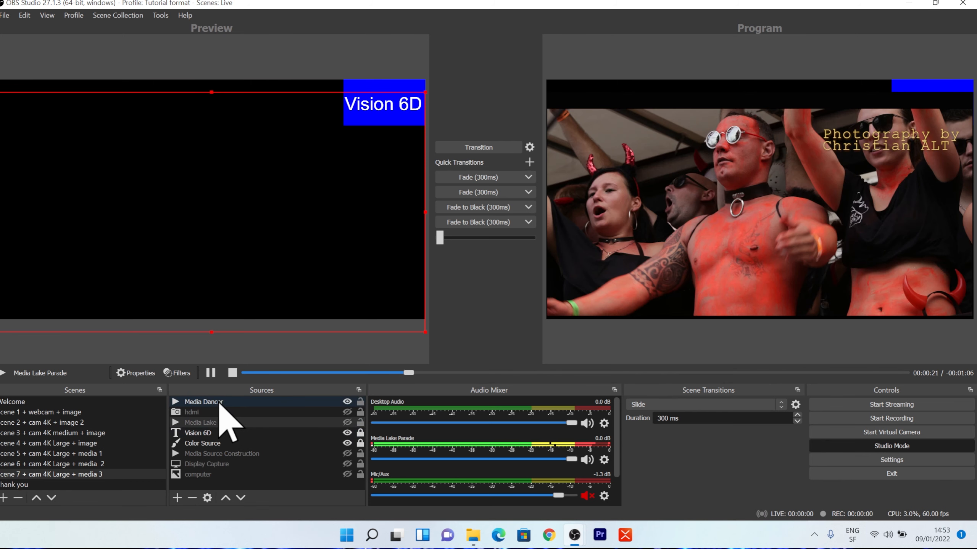
Move Media Dancer below Color Source in Scene 7's source order and transition the scene to program.
{"action": "left_click_drag", "start_coordinate": [218, 403], "coordinate": [214, 442]}
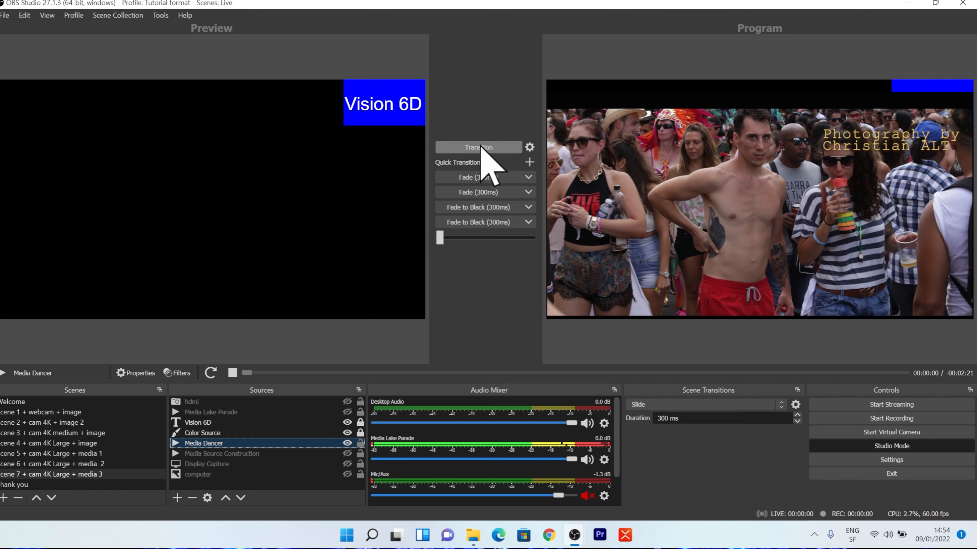
{"action": "left_click", "coordinate": [481, 148]}
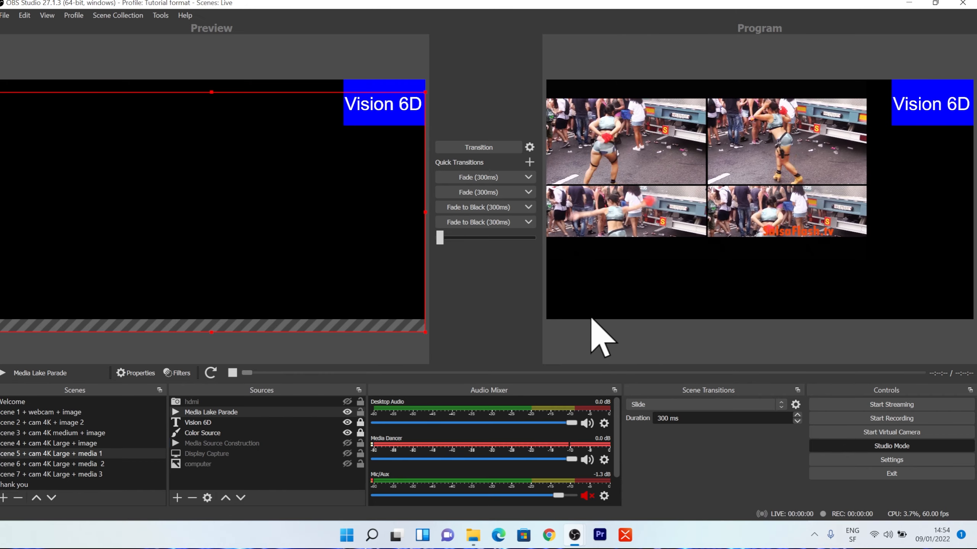
Fit the Media Dancer source to the screen in Scene 7 and transition the updated scene to program.
{"action": "left_click", "coordinate": [80, 475]}
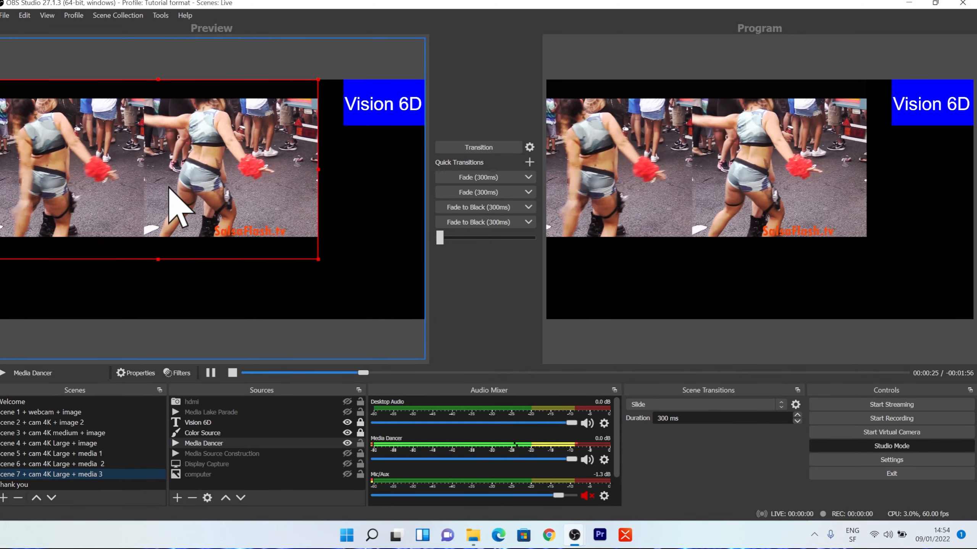
{"action": "right_click", "coordinate": [225, 204]}
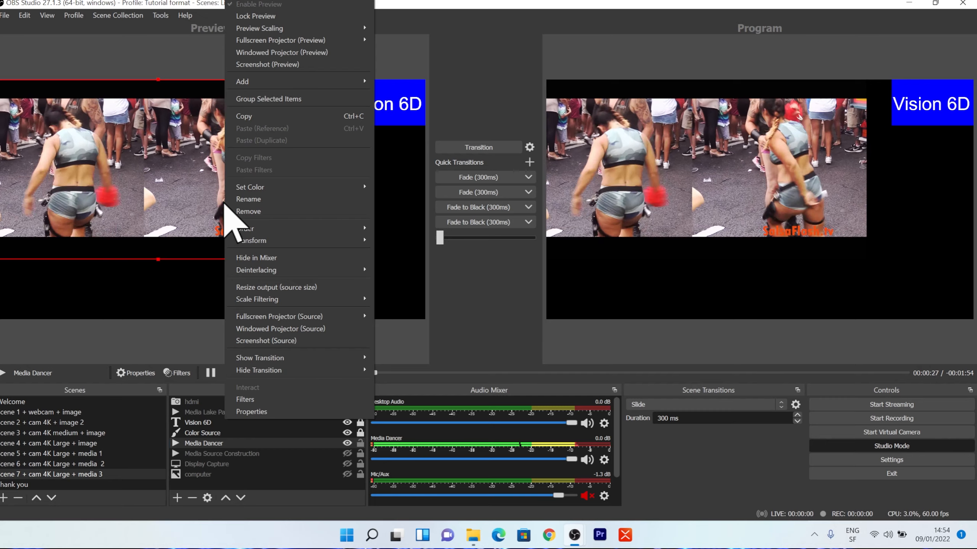
{"action": "mouse_move", "coordinate": [283, 242]}
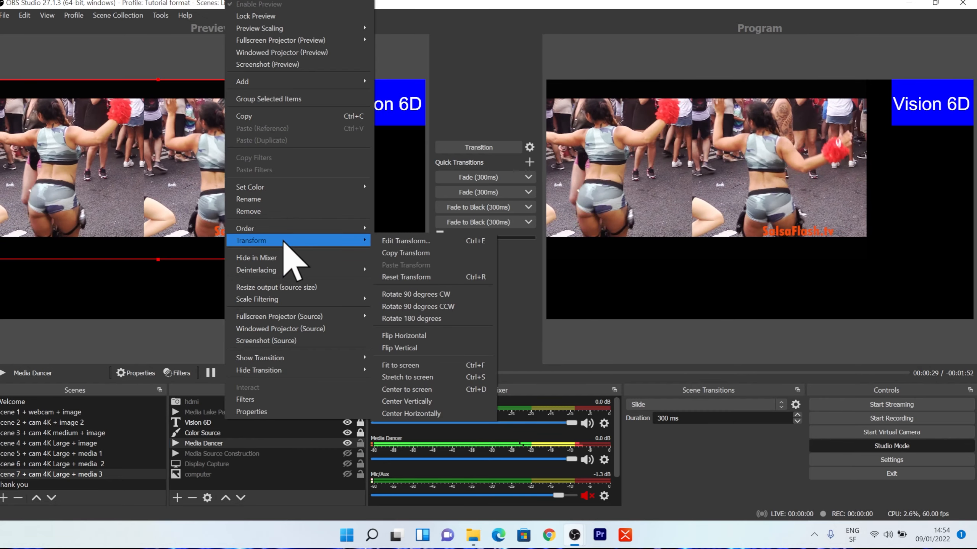
{"action": "left_click", "coordinate": [419, 366]}
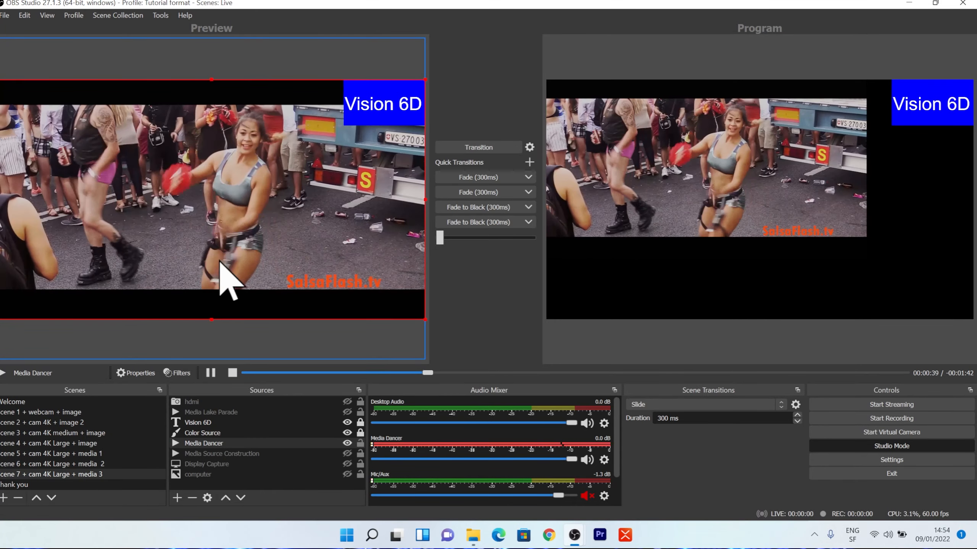
{"action": "left_click", "coordinate": [484, 150]}
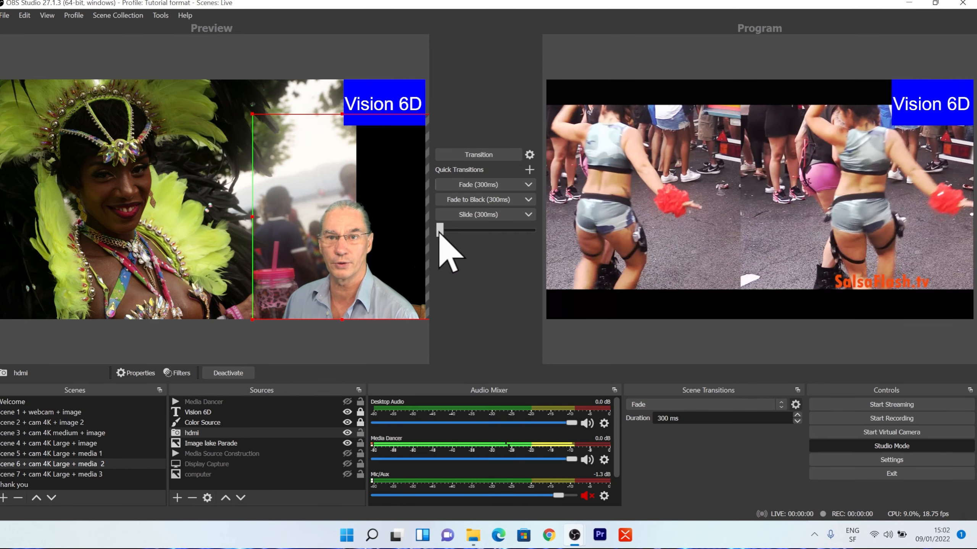
Fade the previewed Scene 6 into program manually with the transition slider.
{"action": "left_click_drag", "start_coordinate": [440, 234], "coordinate": [530, 244]}
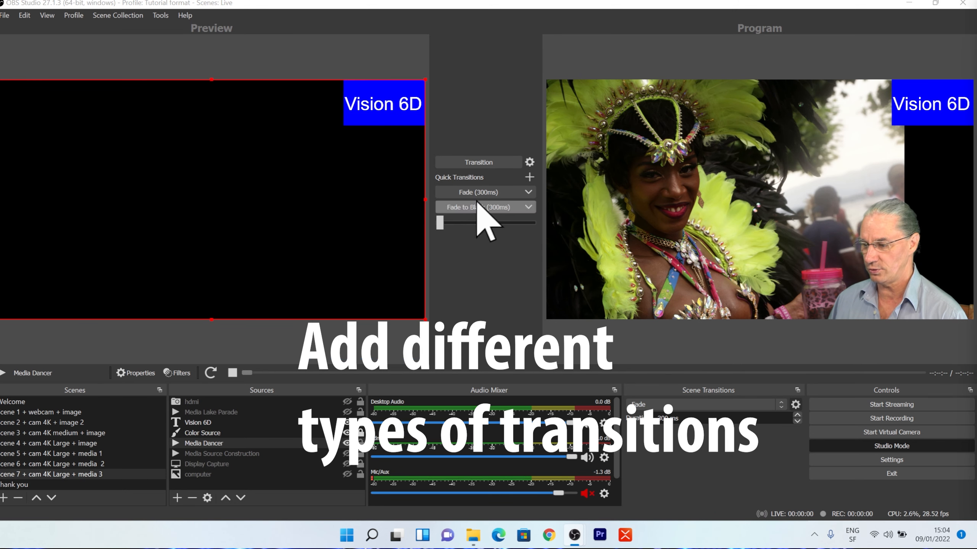
Add a 300 ms Slide quick transition and use it to send Scene 7 to program.
{"action": "left_click", "coordinate": [530, 177]}
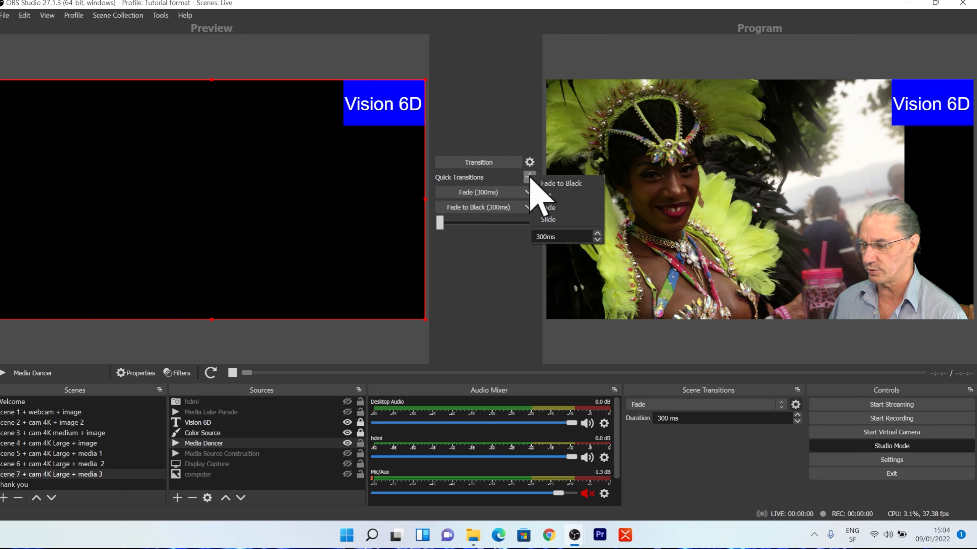
{"action": "left_click", "coordinate": [554, 221]}
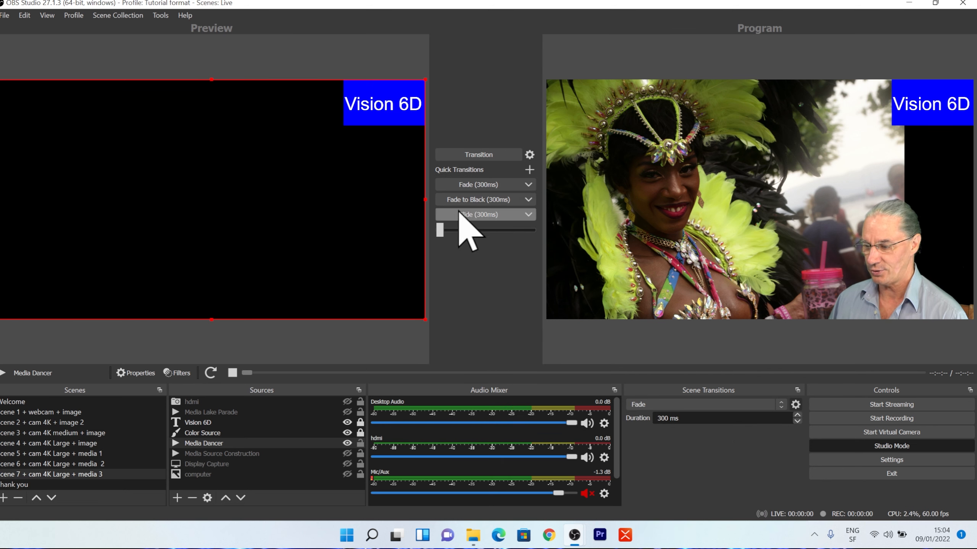
{"action": "left_click", "coordinate": [489, 215]}
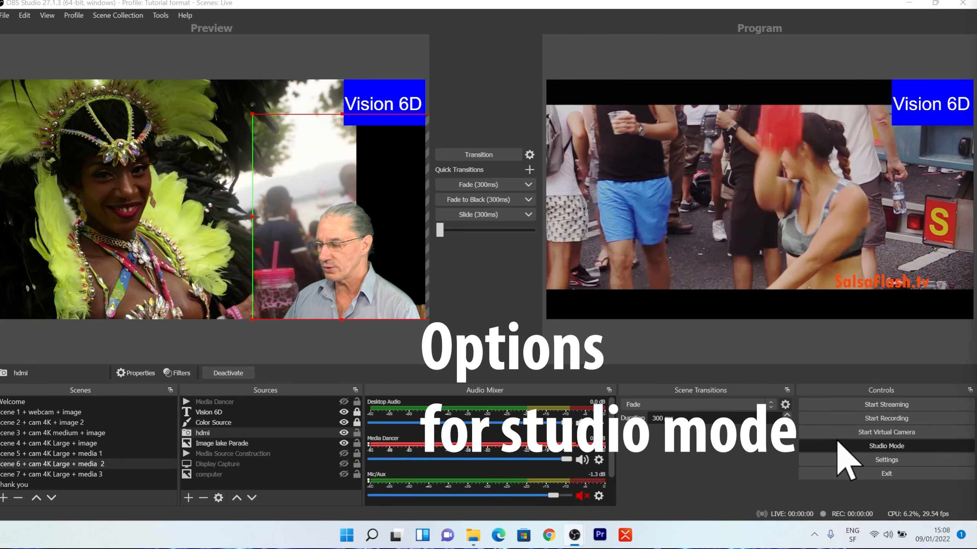
Enable the portrait/vertical layout for Studio Mode in the general settings and apply it.
{"action": "left_click", "coordinate": [840, 460]}
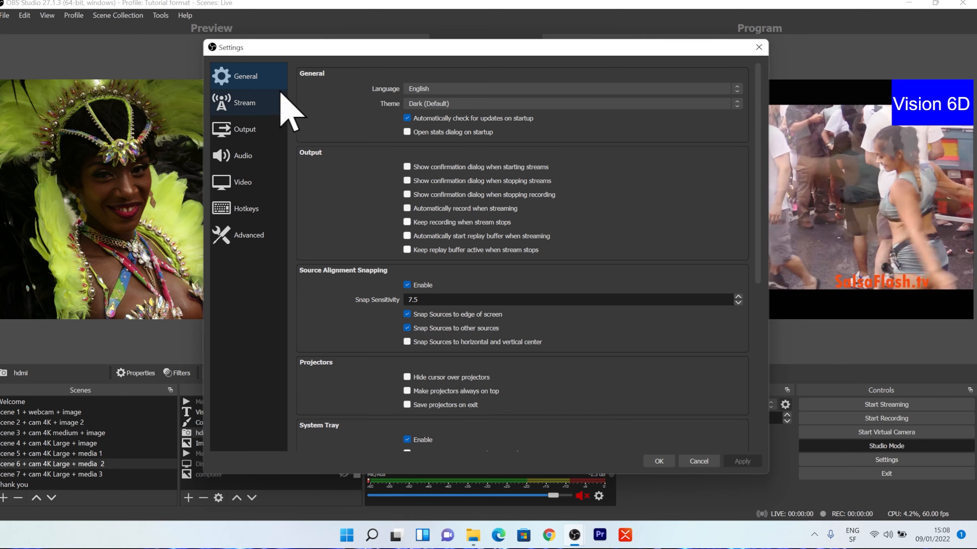
{"action": "scroll", "coordinate": [375, 292], "scroll_direction": "down", "scroll_amount": 6}
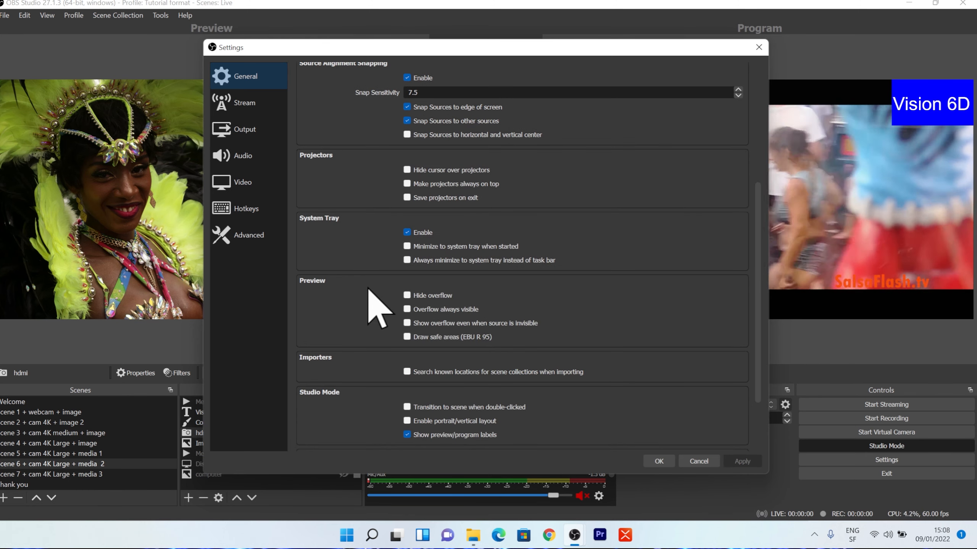
{"action": "scroll", "coordinate": [370, 350], "scroll_direction": "down", "scroll_amount": 2}
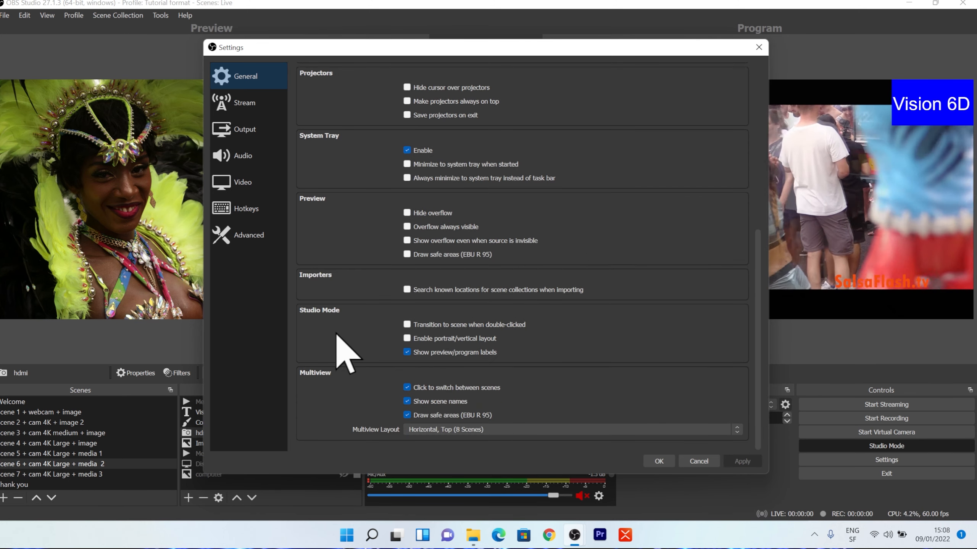
{"action": "scroll", "coordinate": [331, 218], "scroll_direction": "up", "scroll_amount": 2}
{"action": "scroll", "coordinate": [348, 296], "scroll_direction": "down", "scroll_amount": 2}
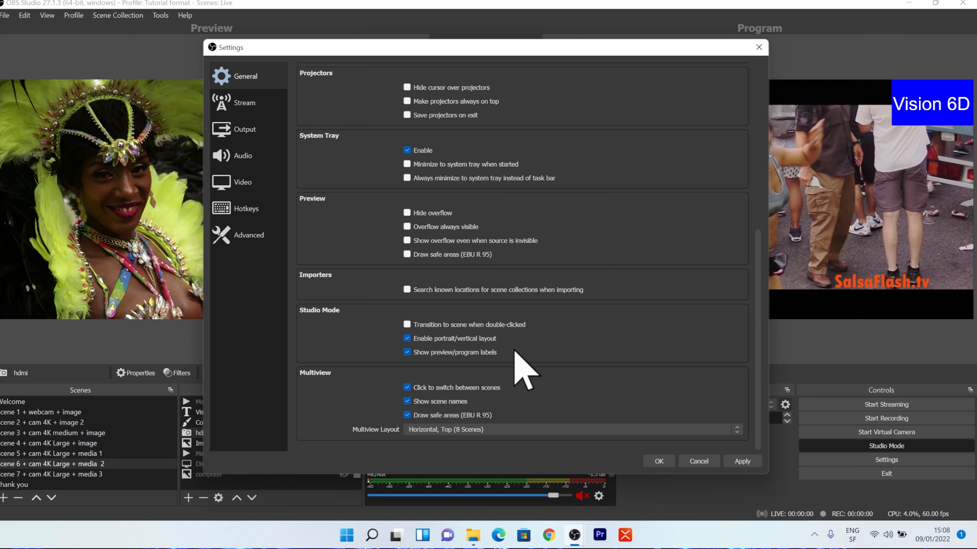
{"action": "left_click", "coordinate": [738, 464]}
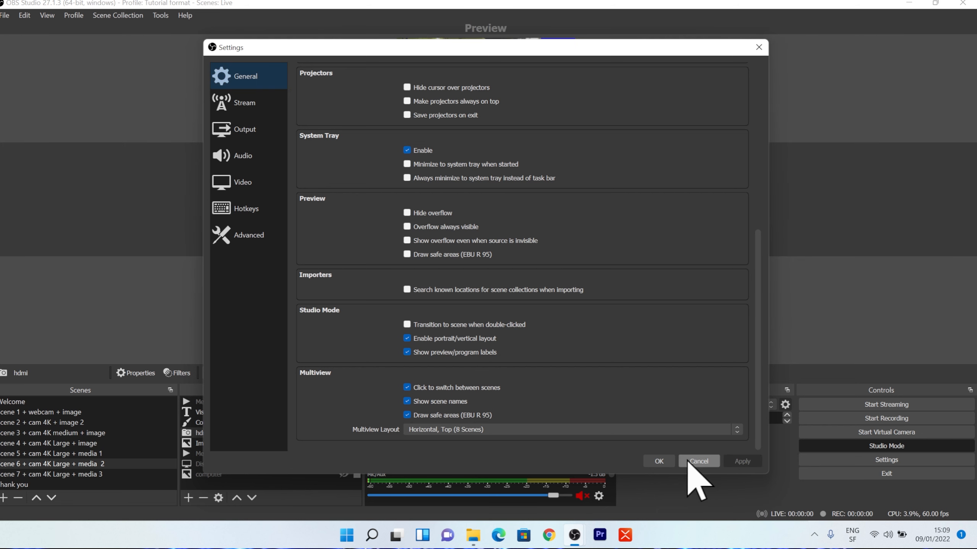
{"action": "left_click", "coordinate": [671, 462]}
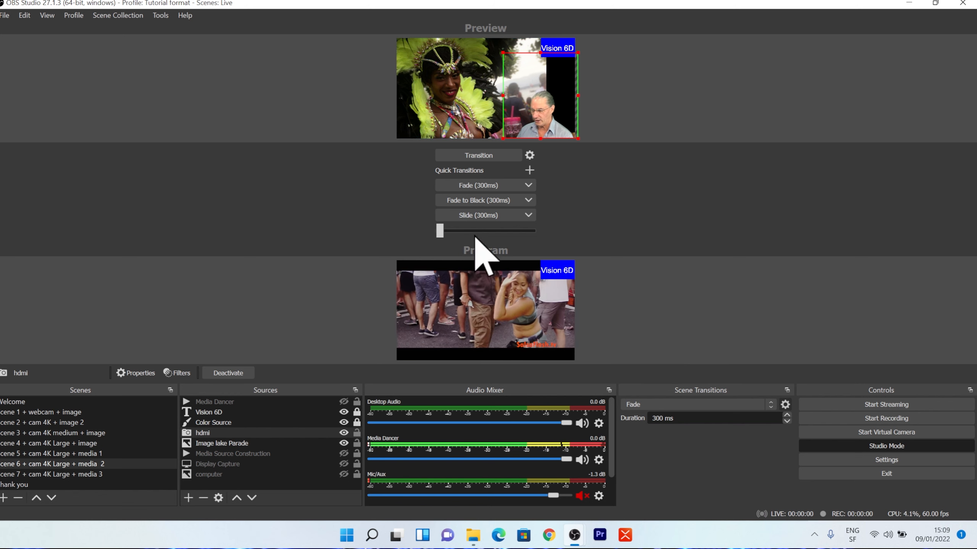
Restore the maximized window to its smaller size and try to make it narrower.
{"action": "left_click", "coordinate": [934, 4]}
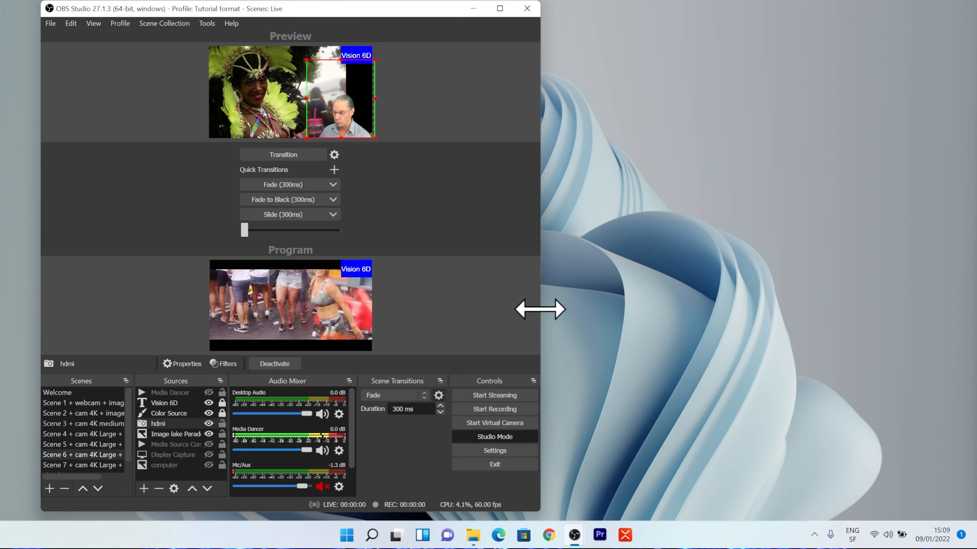
{"action": "left_click_drag", "start_coordinate": [541, 312], "coordinate": [464, 303]}
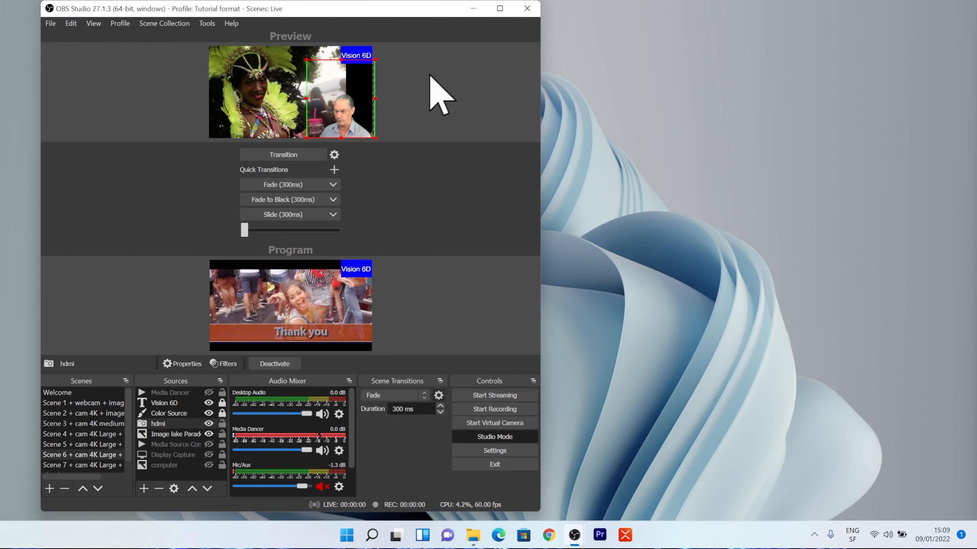